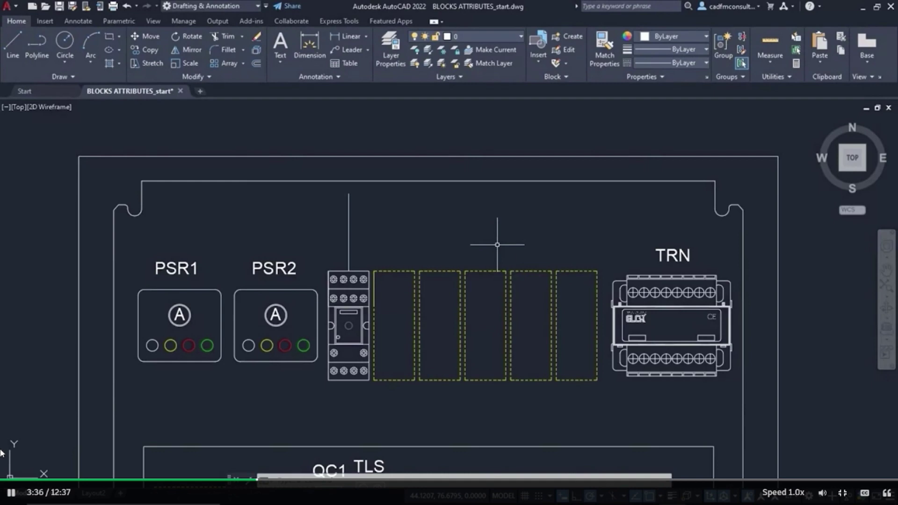
left_click(46, 23)
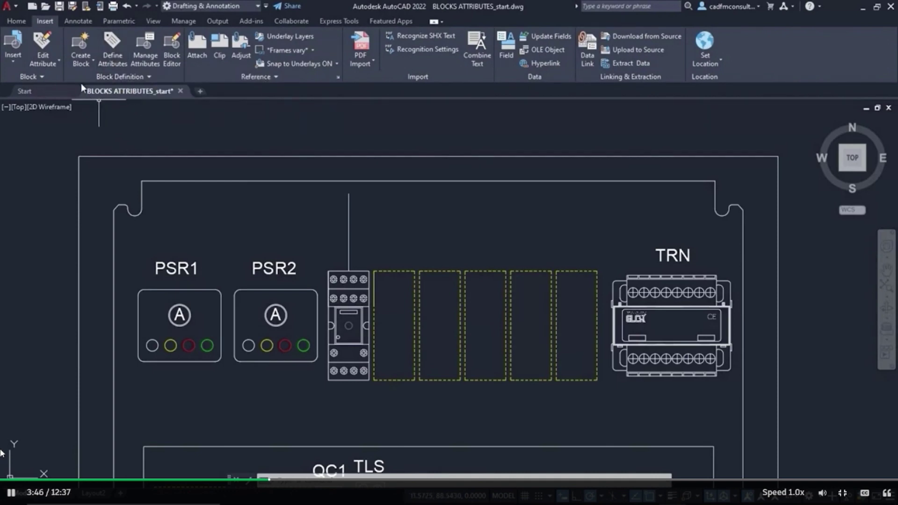
left_click(18, 23)
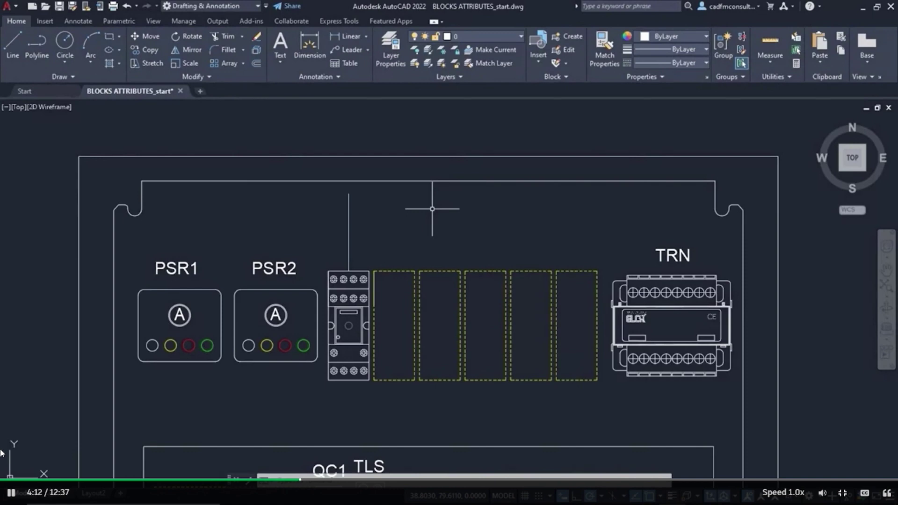
Start an attribute definition with tag REF_DESIGN, prompt "Reference Designator?" and default value R1.
left_click(45, 23)
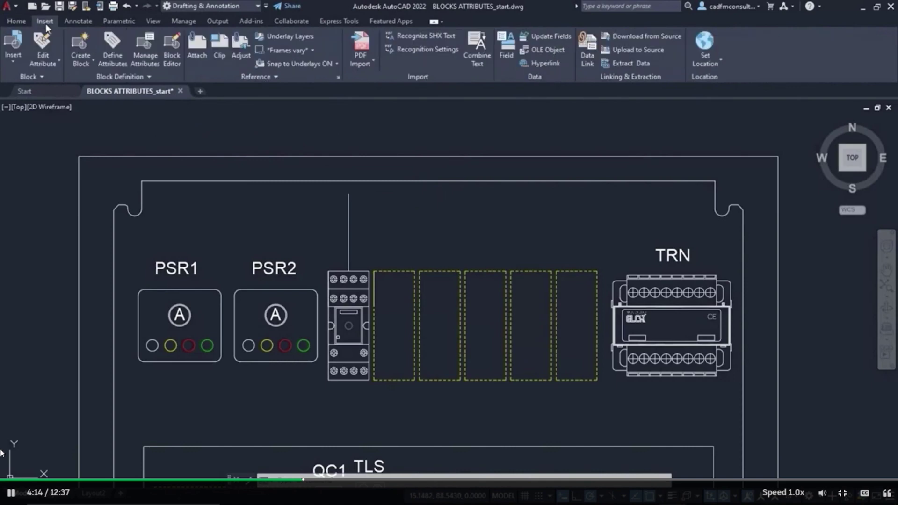
left_click(112, 59)
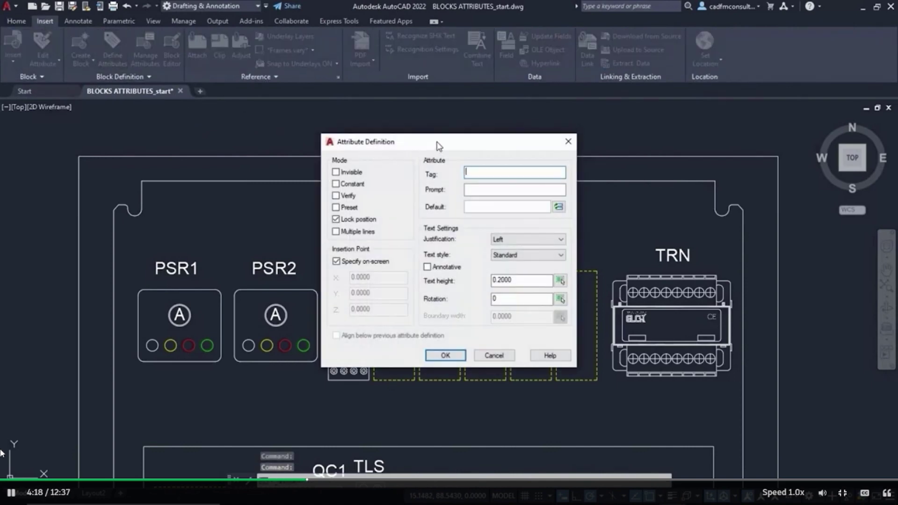
left_click_drag(438, 145, 598, 148)
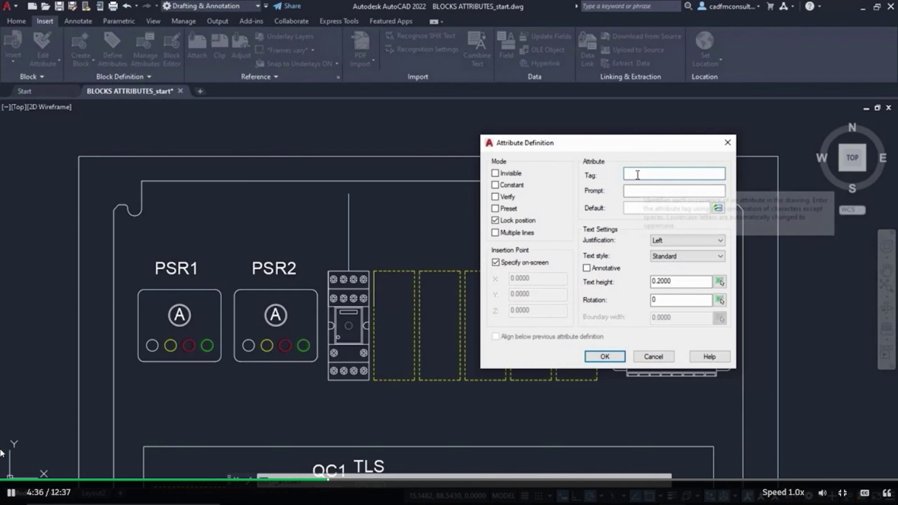
type("REF")
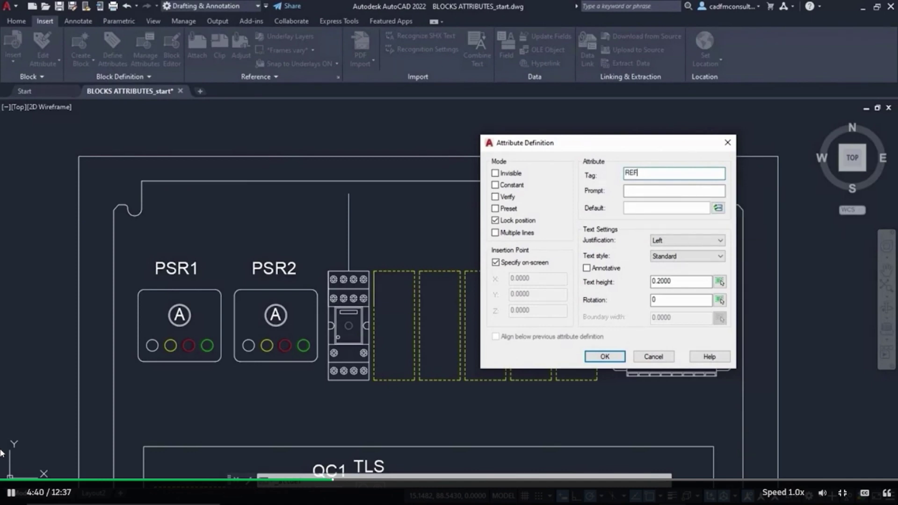
type("_DESIGN")
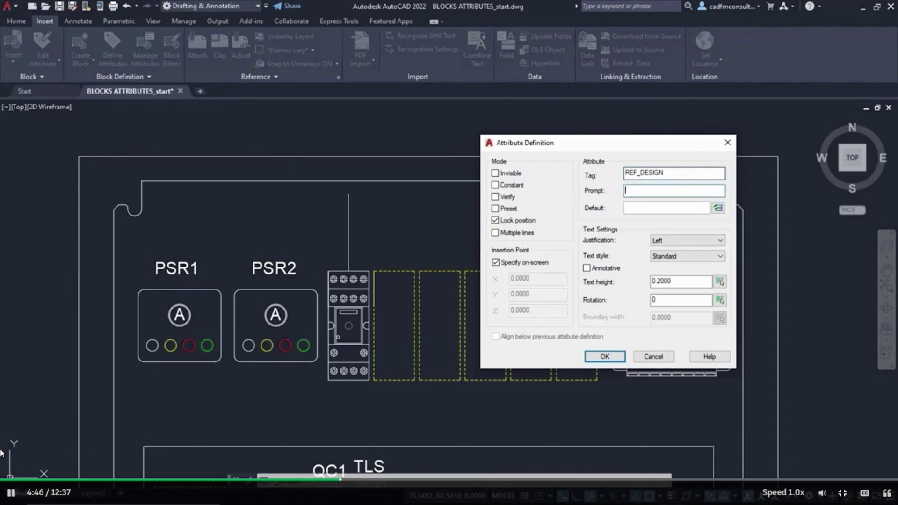
type("Reference Designator")
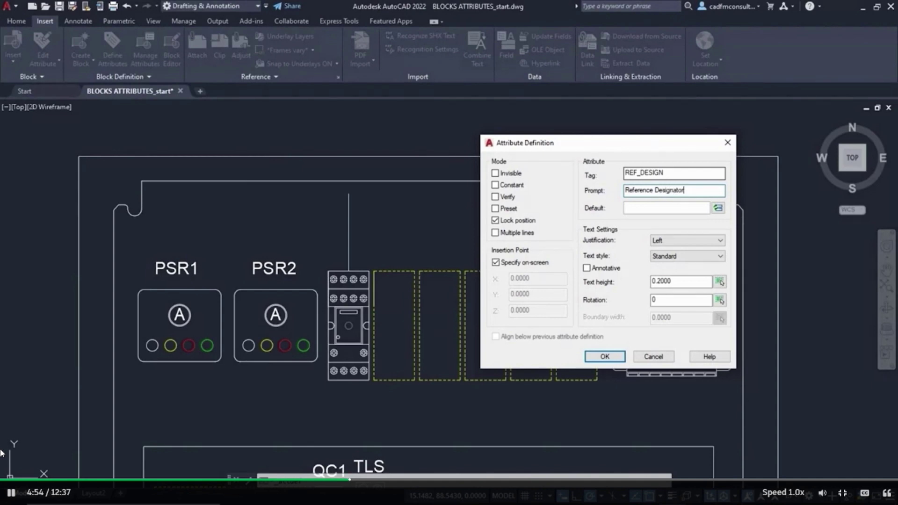
type("?")
left_click(625, 207)
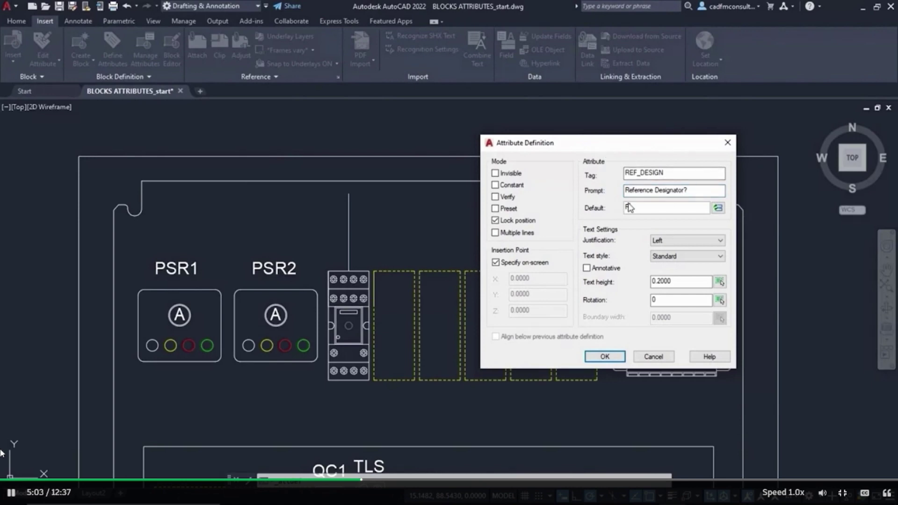
type("R1")
Set the REF_DESIGN attribute's text justification to Middle center and its text height to 1.
left_click(676, 240)
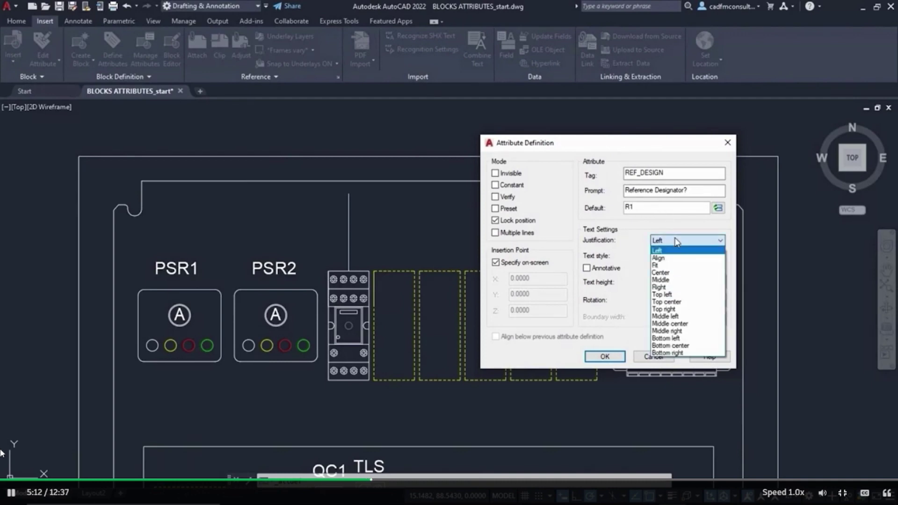
left_click(676, 330)
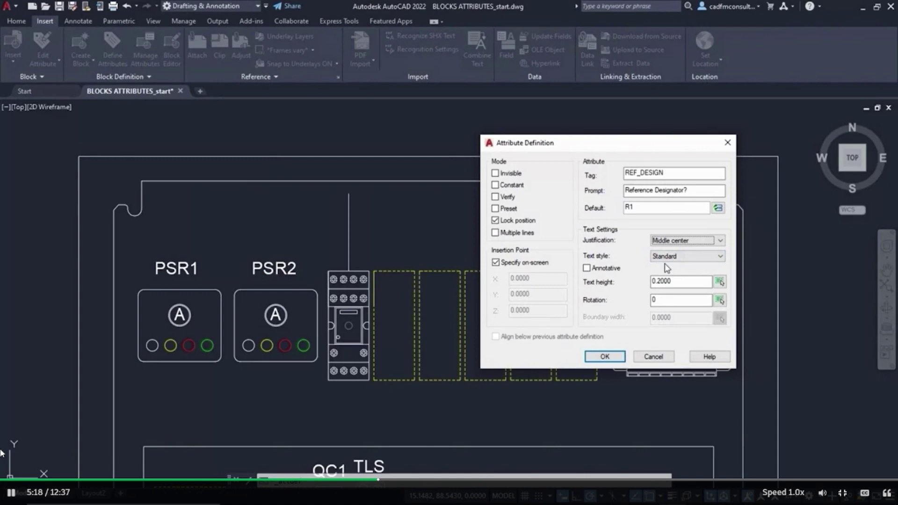
double_click(682, 282)
type("1")
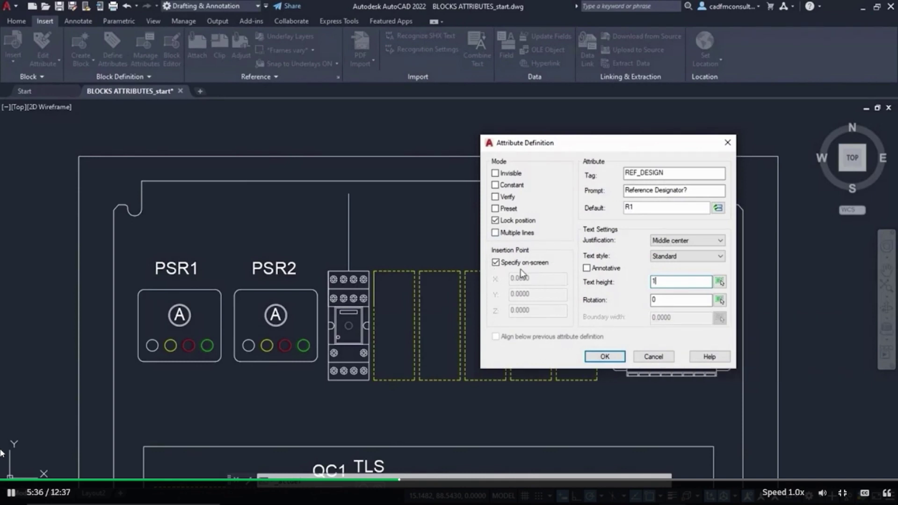
left_click(497, 263)
left_click(496, 263)
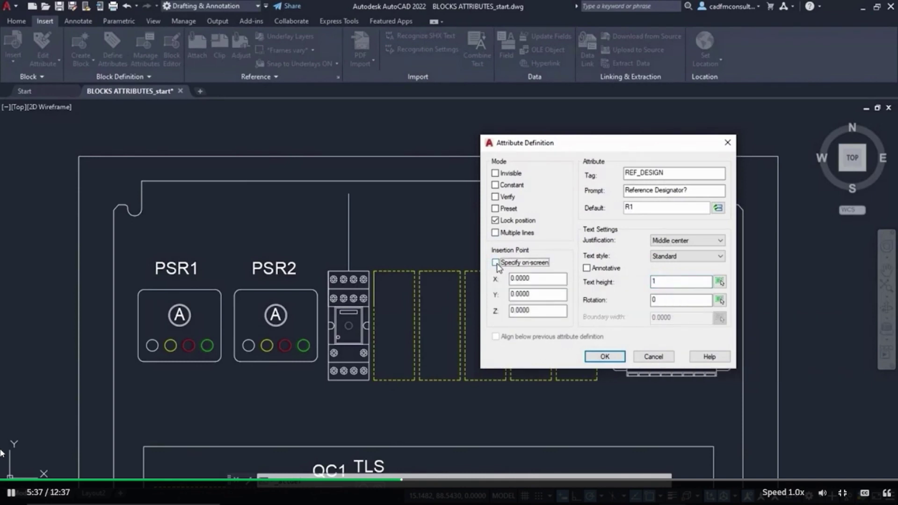
left_click(496, 263)
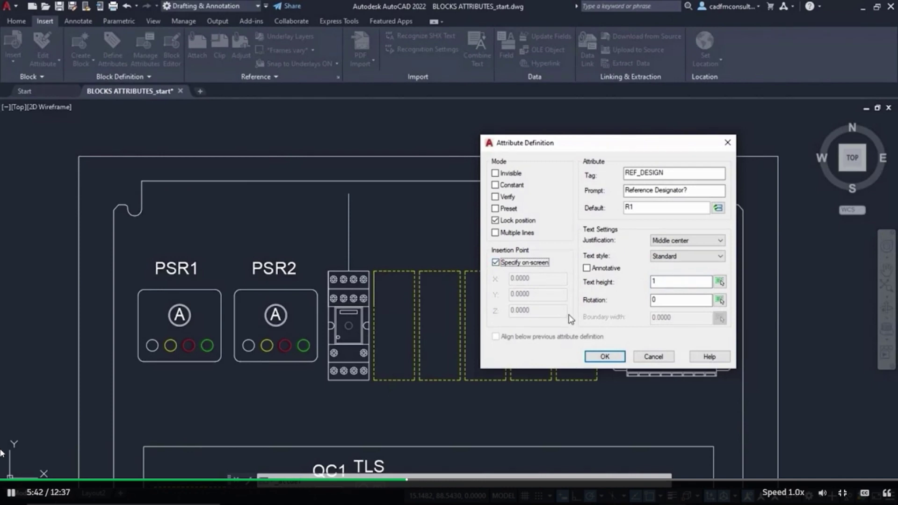
left_click(496, 263)
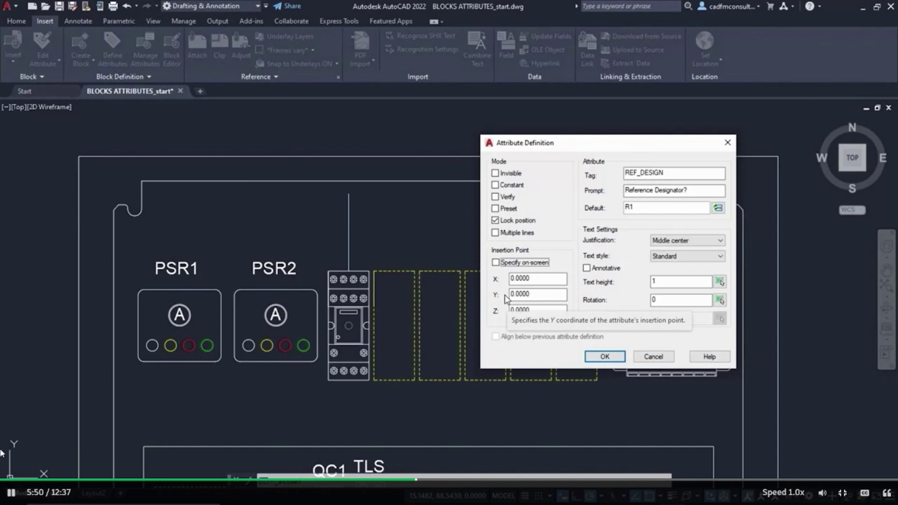
left_click(496, 263)
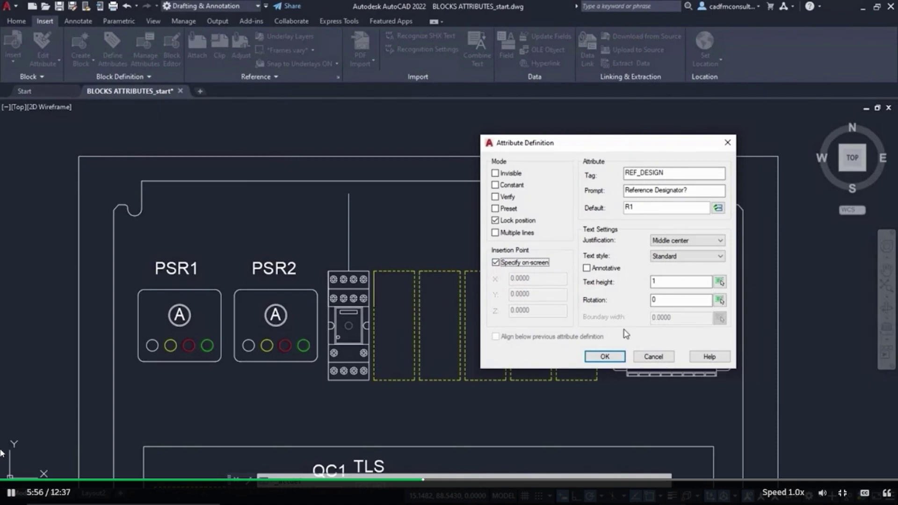
Place the REF_DESIGN attribute on the vertical line just above the component beside PSR2, using the Nearest object snap.
left_click(611, 357)
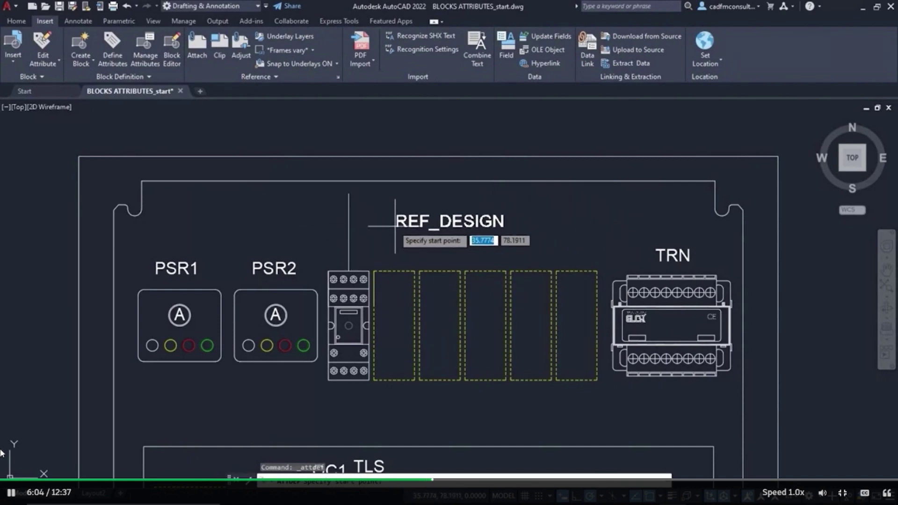
right_click(412, 227, "shift")
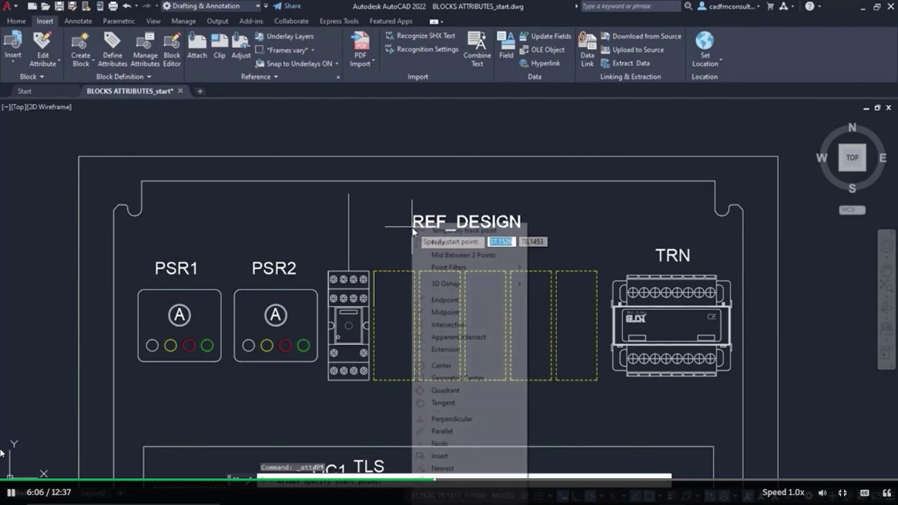
left_click(443, 469)
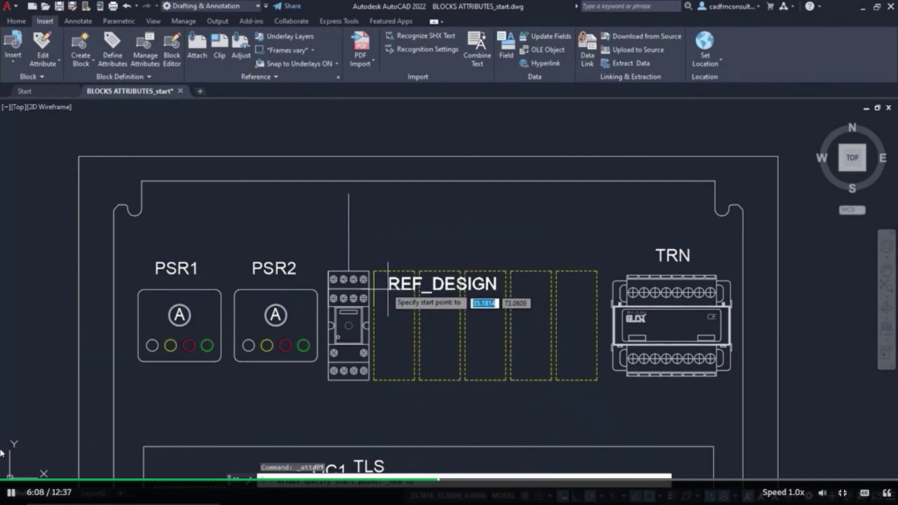
left_click(349, 258)
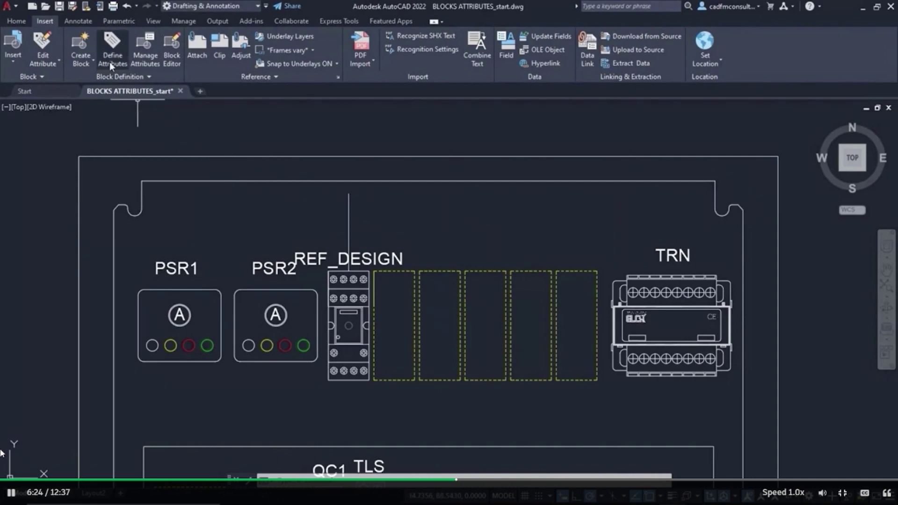
Start a second attribute definition as Invisible, with tag MFR, prompt "Manufacturer?" and default value Automation Direct.
right_click(478, 209)
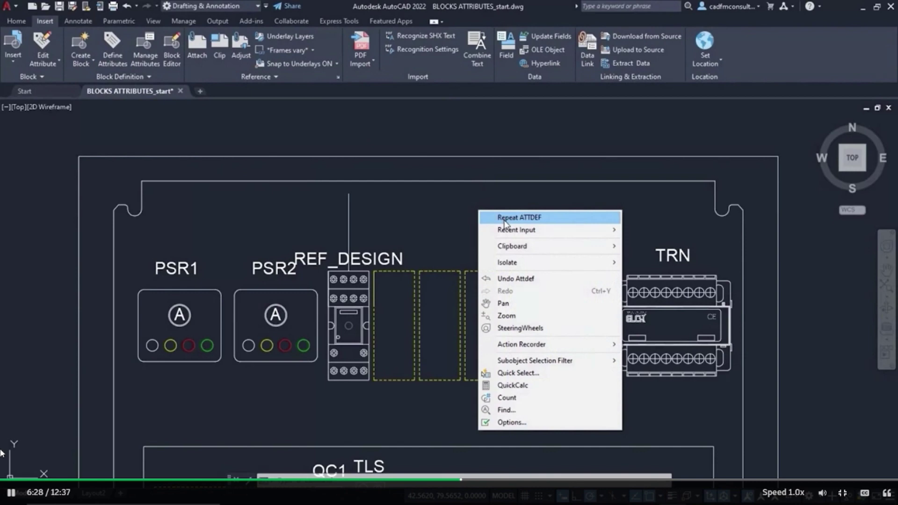
left_click(504, 219)
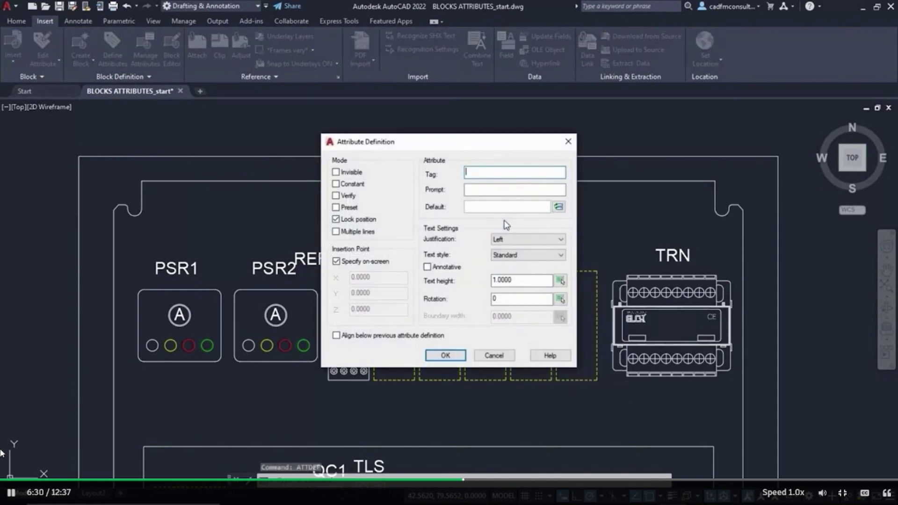
left_click_drag(449, 148, 593, 160)
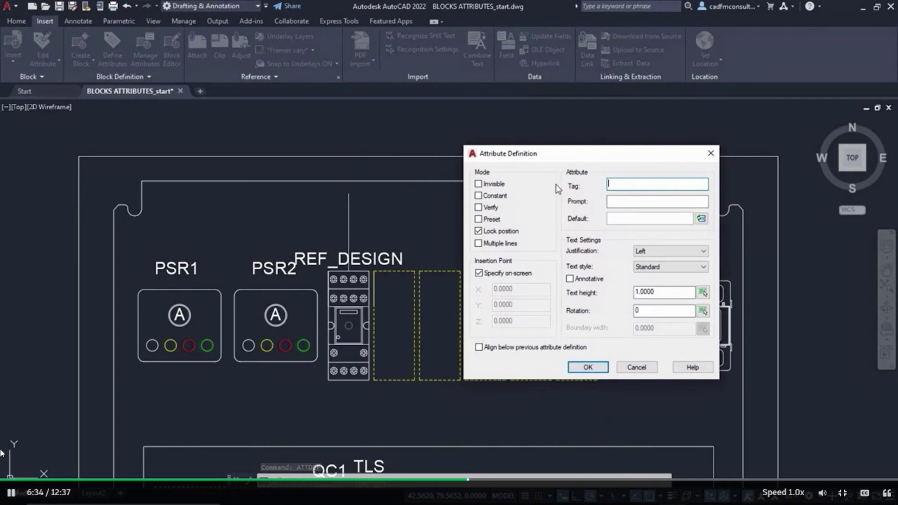
left_click(478, 184)
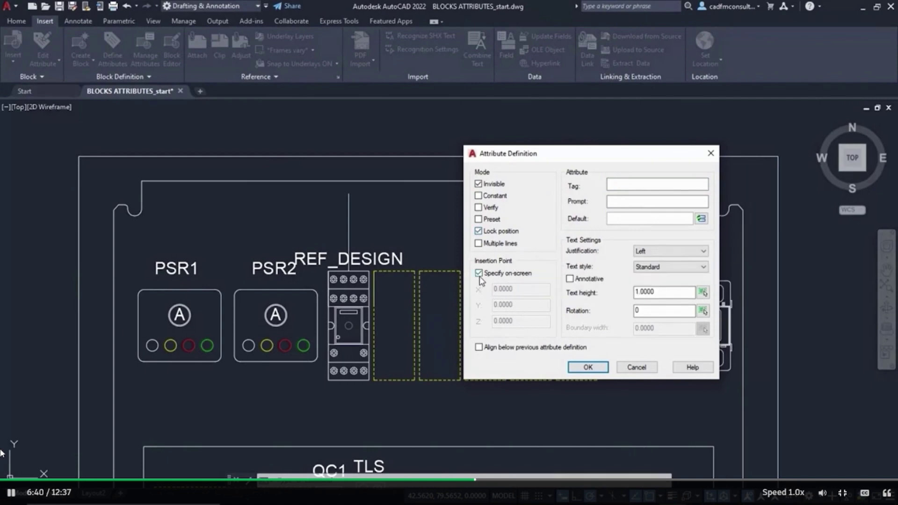
left_click(614, 185)
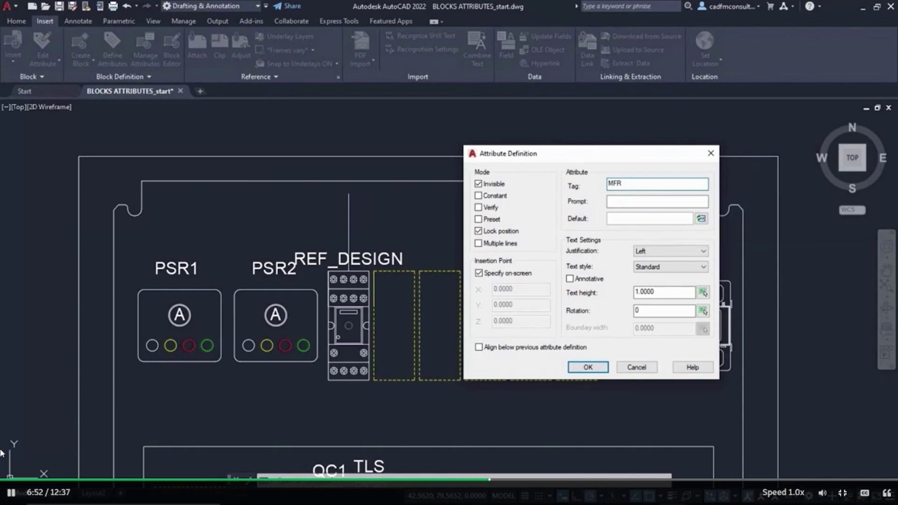
left_click(631, 200)
type("Manufacturer?")
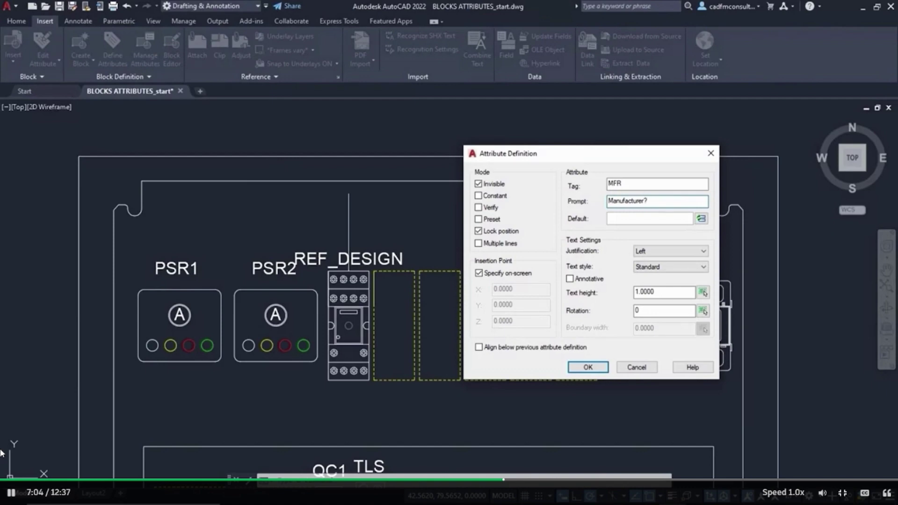
left_click(613, 219)
type("Automation ")
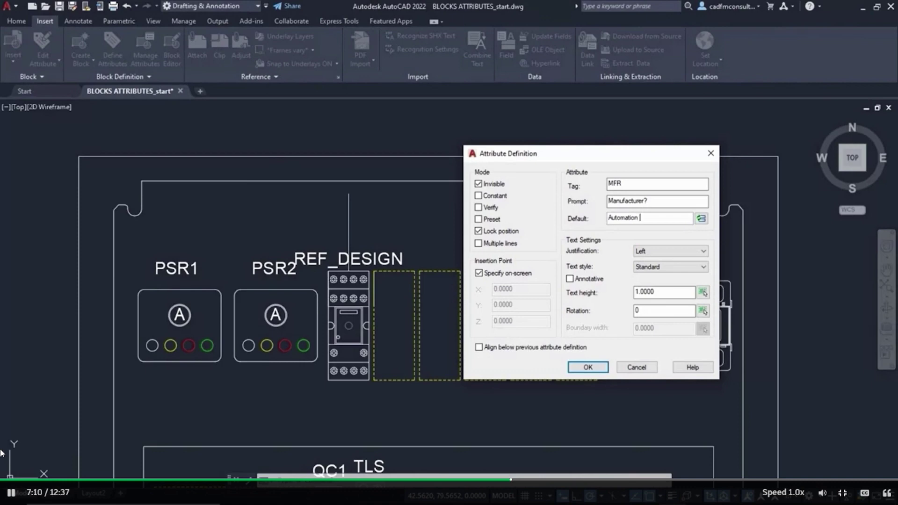
type("Direct")
Justify the MFR attribute Middle center and place it on the vertical line just above REF_DESIGN, using the Nearest object snap.
left_click(649, 256)
left_click(663, 334)
key("Tab")
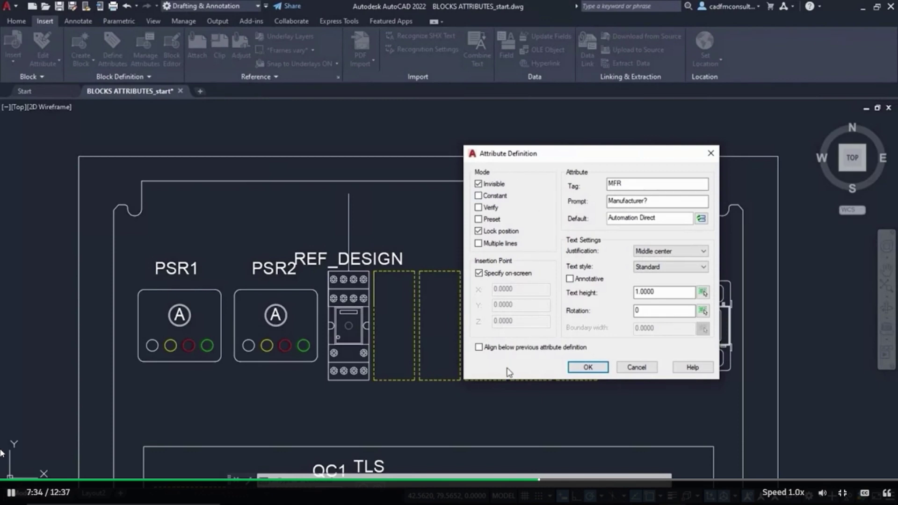
left_click(585, 367)
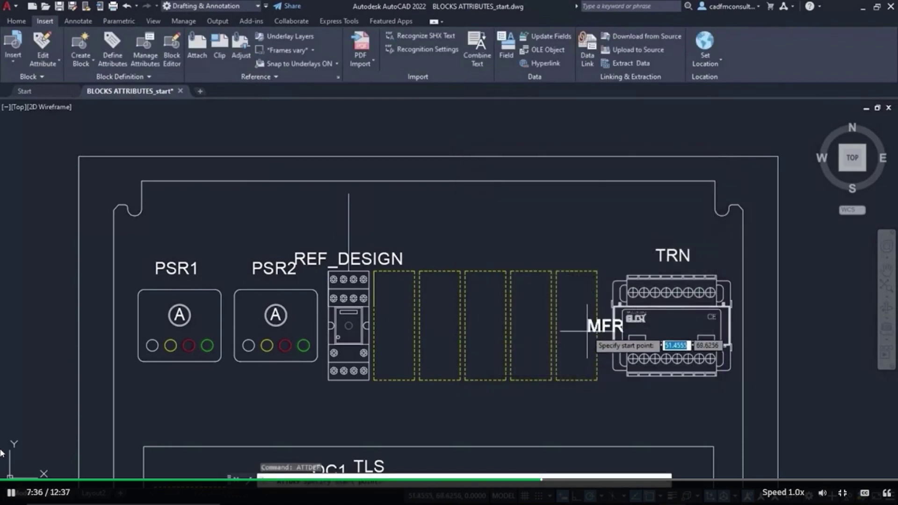
right_click(460, 218, "shift")
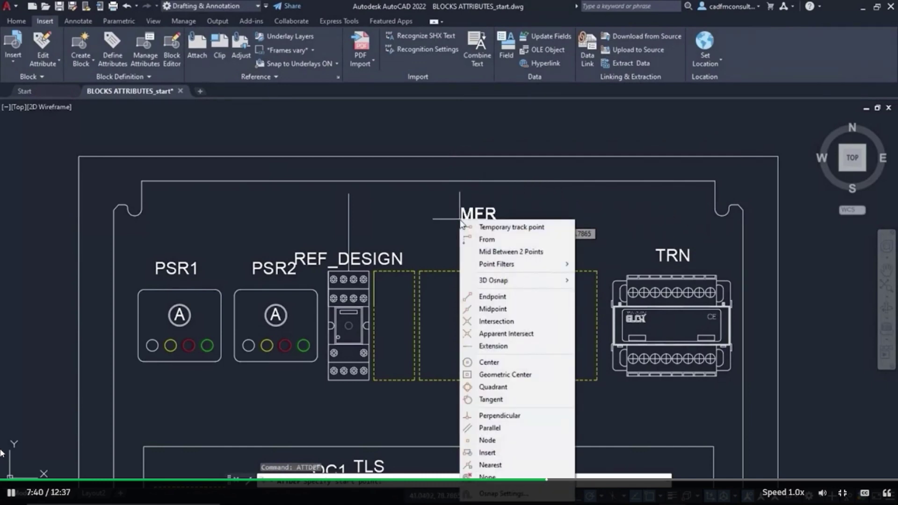
left_click(497, 466)
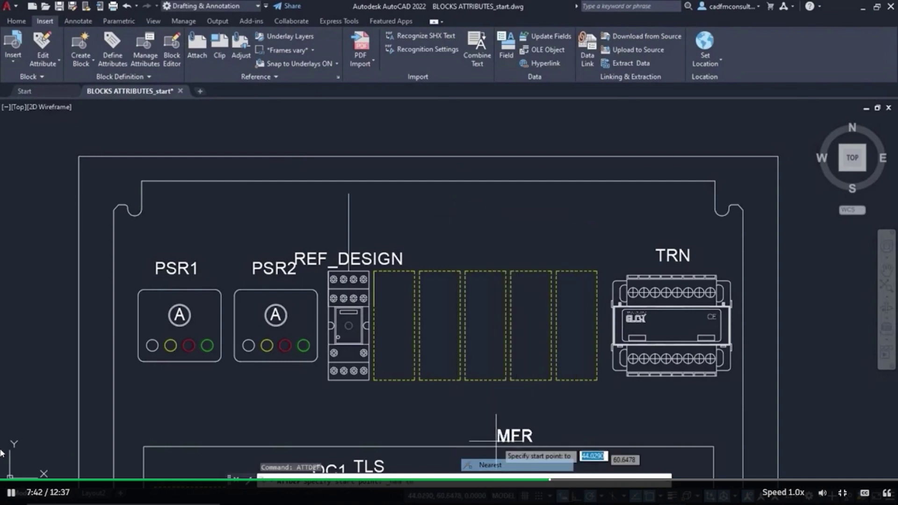
left_click(348, 242)
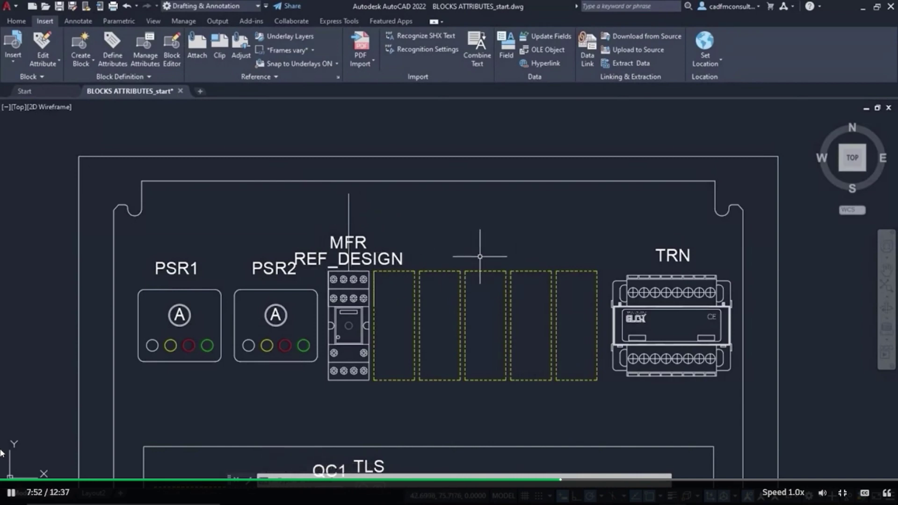
Start a third attribute definition as Invisible, with tag PART_NO, prompt "Part Number?" and default value R700.
right_click(485, 206)
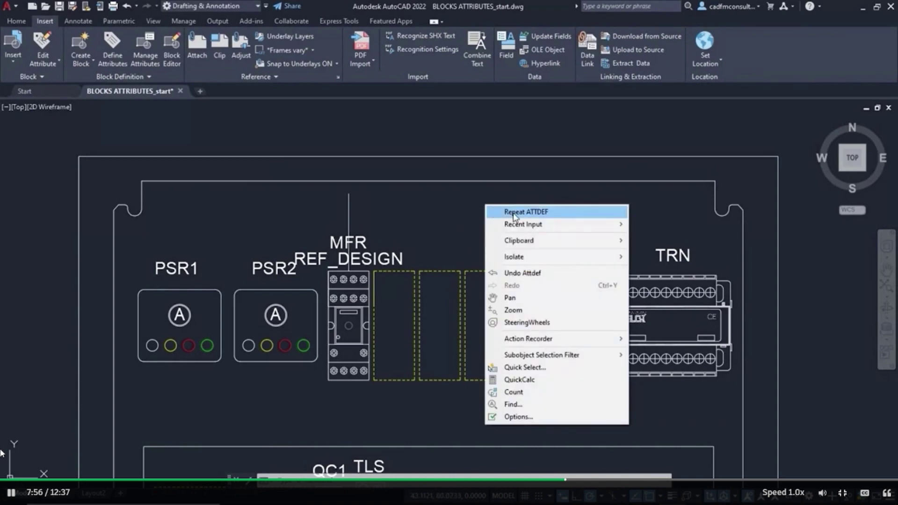
left_click(514, 213)
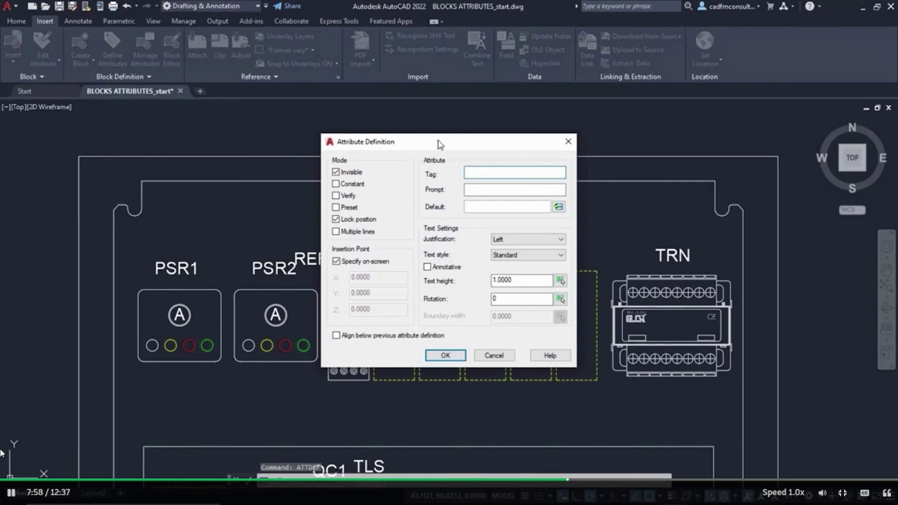
left_click_drag(438, 143, 611, 144)
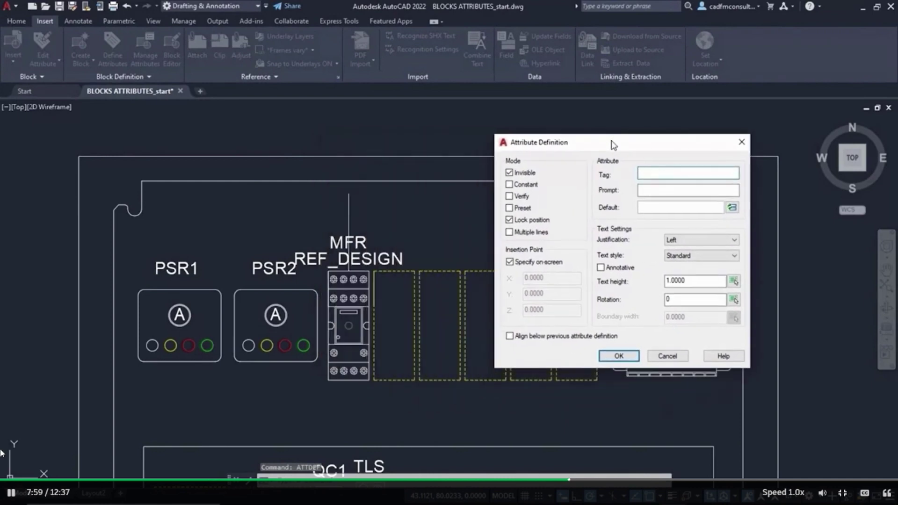
left_click(510, 173)
left_click(658, 174)
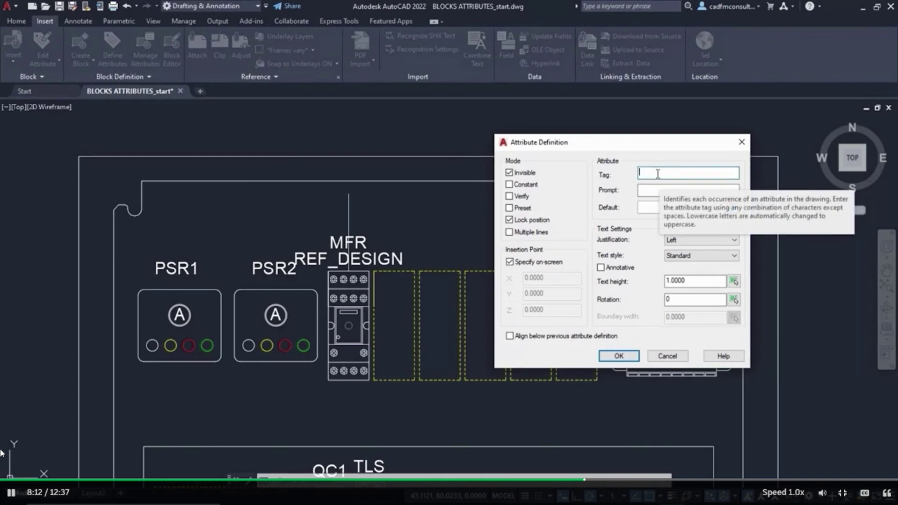
type("PART_NO")
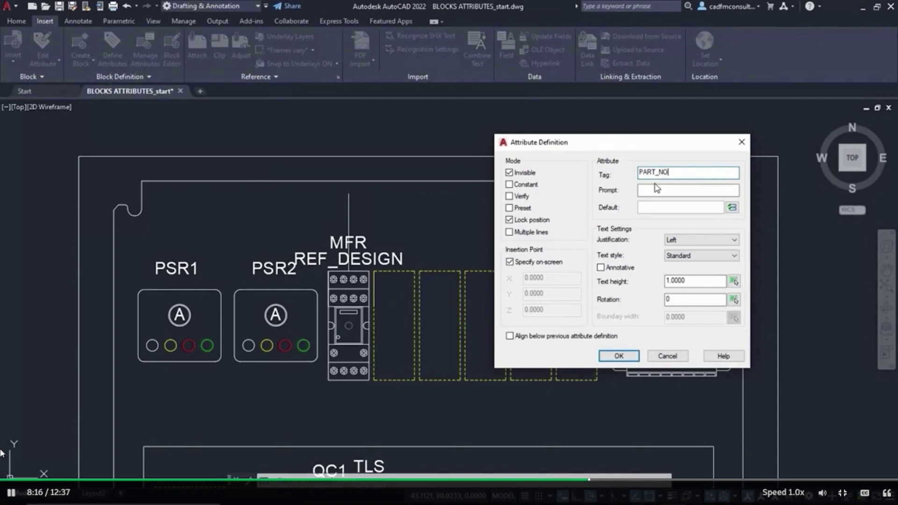
left_click(654, 191)
type("Part ")
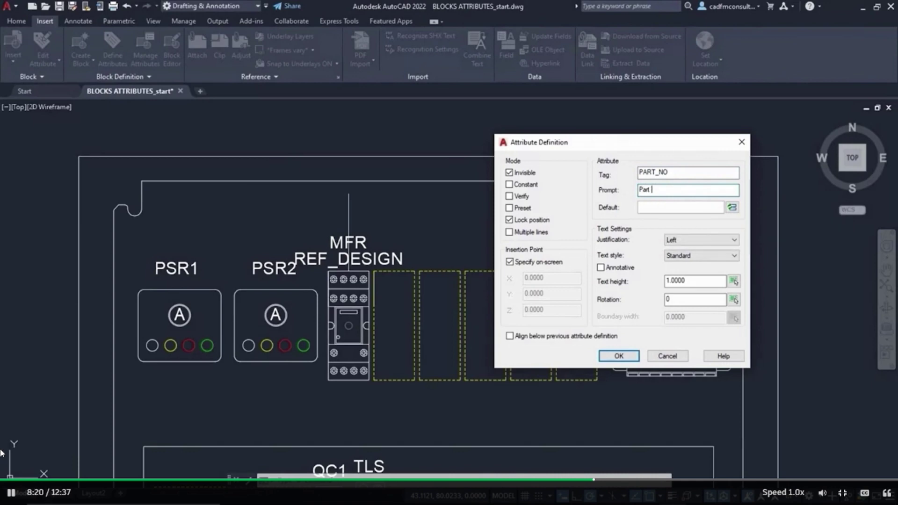
type("Number?")
left_click(663, 211)
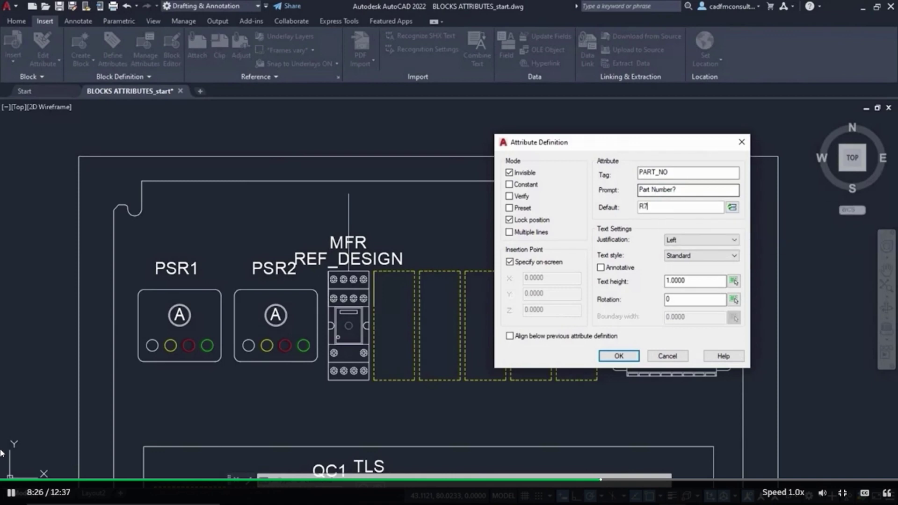
type("R700")
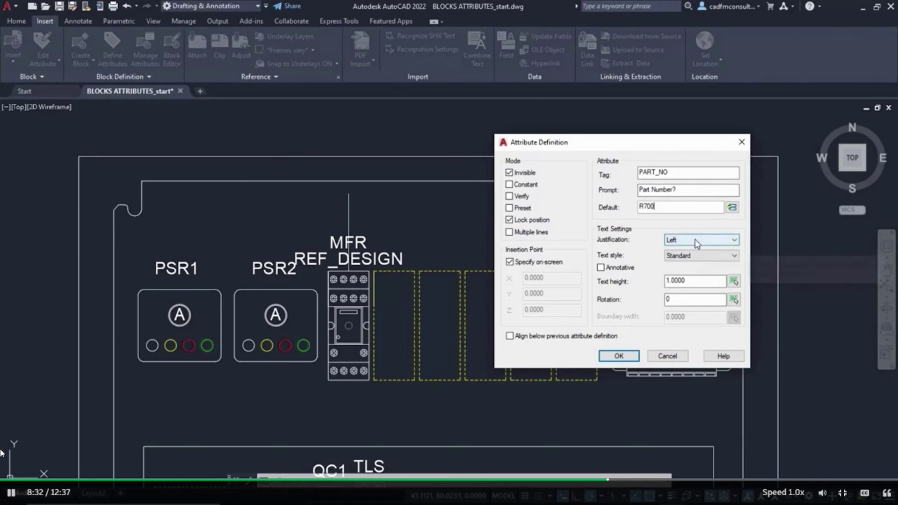
Justify the PART_NO attribute Middle center and place it on the vertical line just above MFR, using the Nearest object snap.
left_click(697, 241)
left_click(688, 319)
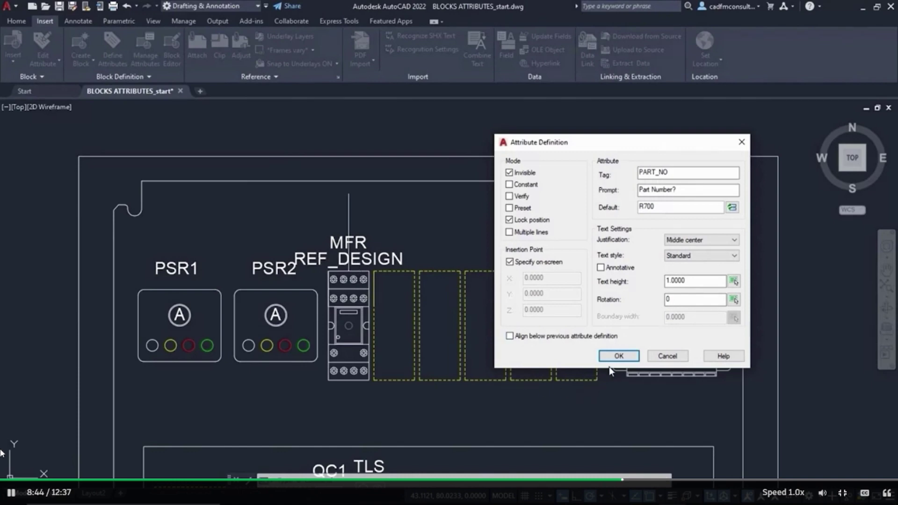
left_click(617, 356)
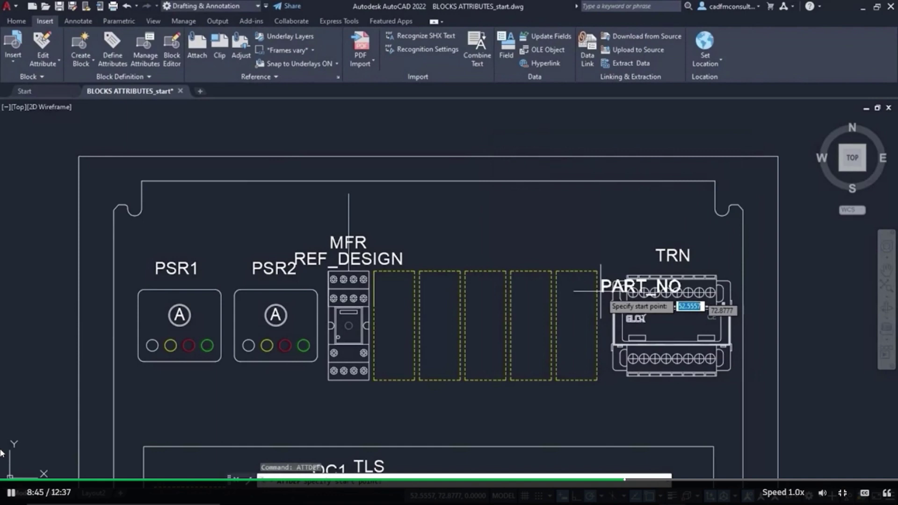
right_click(482, 219, "shift")
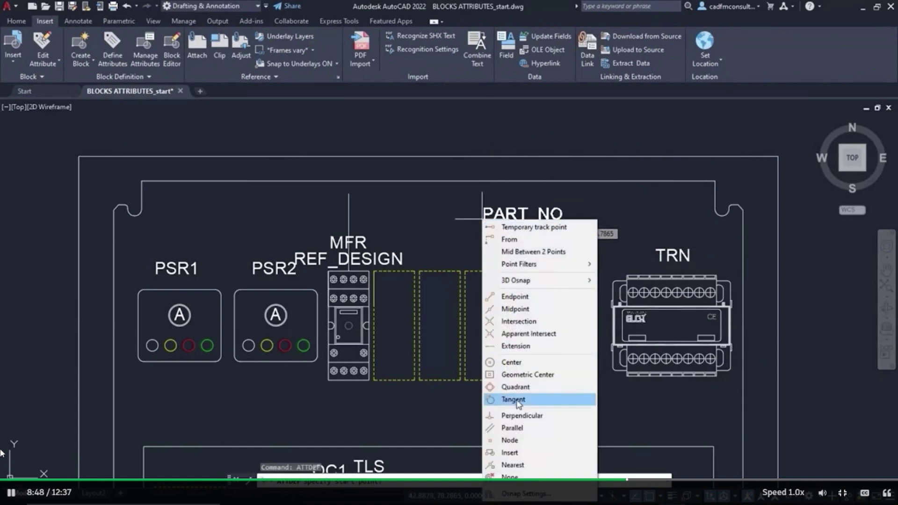
left_click(524, 466)
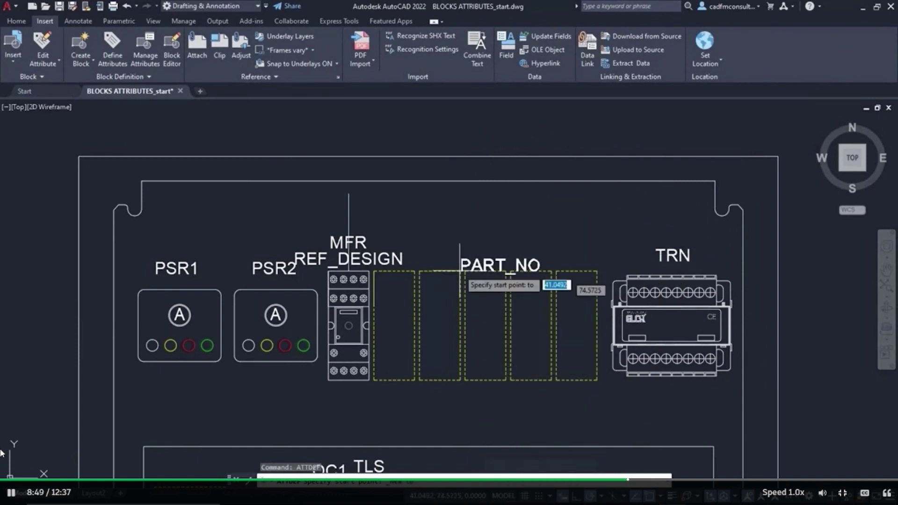
left_click(349, 224)
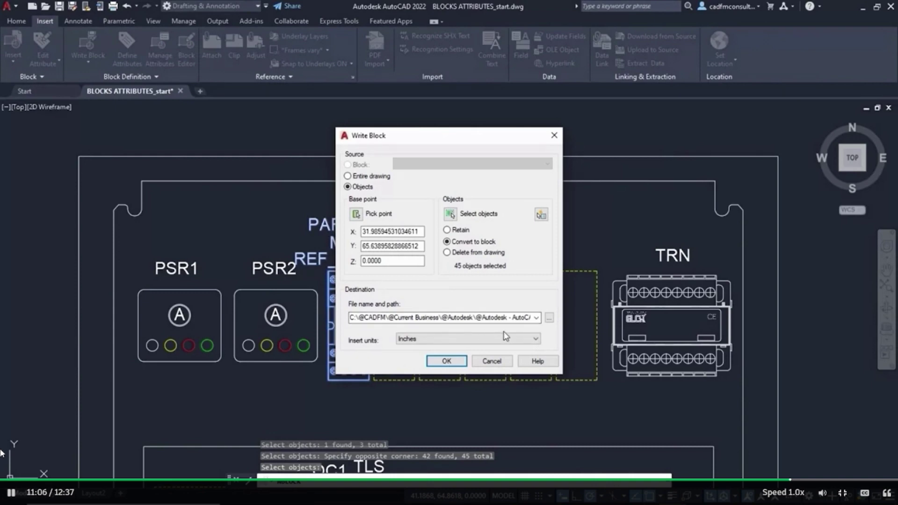
Write the selected relay geometry and attributes to a drawing file named Relay R700 in the Drawings folder, converting them to a block.
left_click(549, 318)
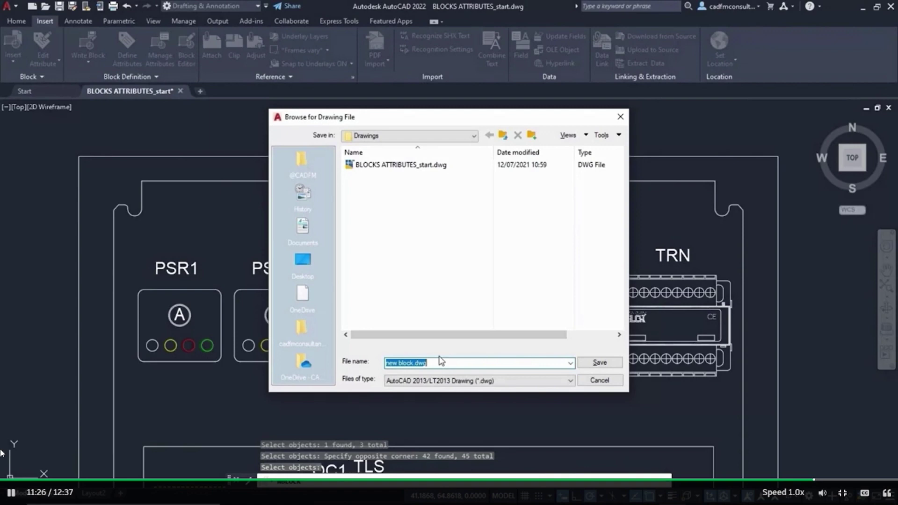
type("Relay ")
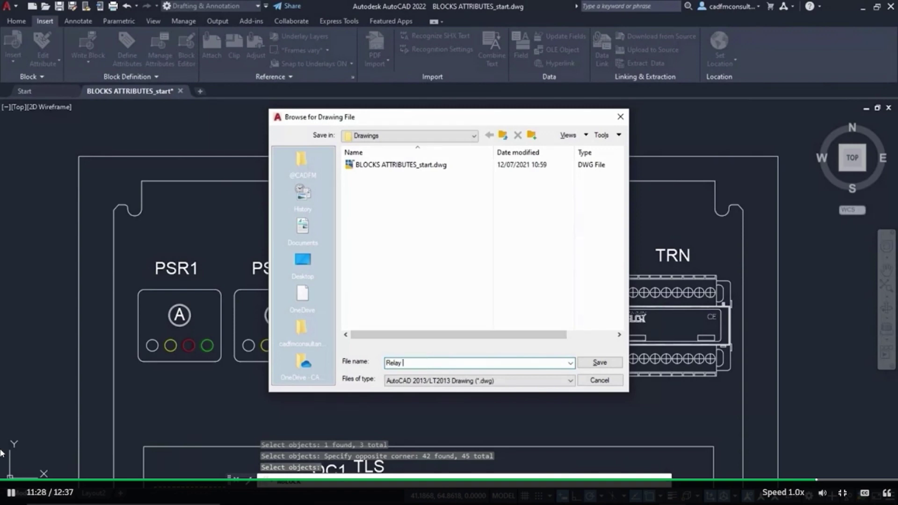
type("R700")
left_click(589, 363)
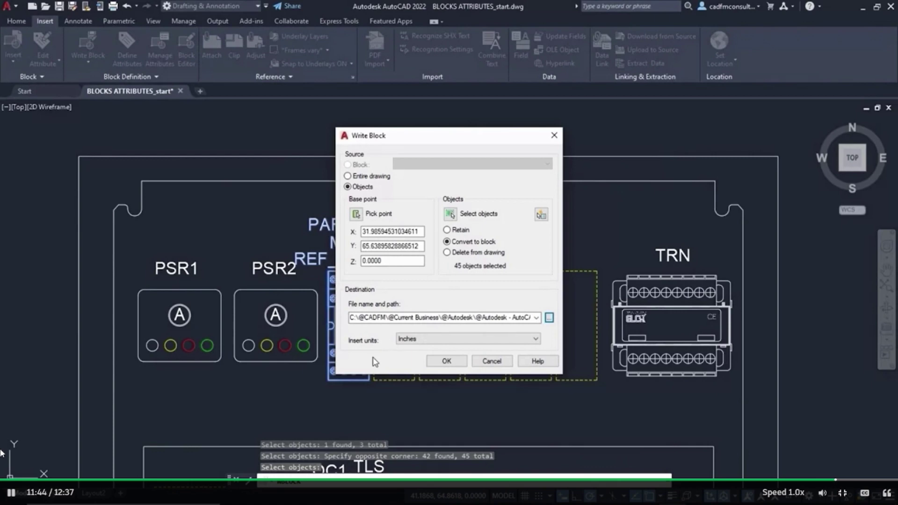
left_click(446, 364)
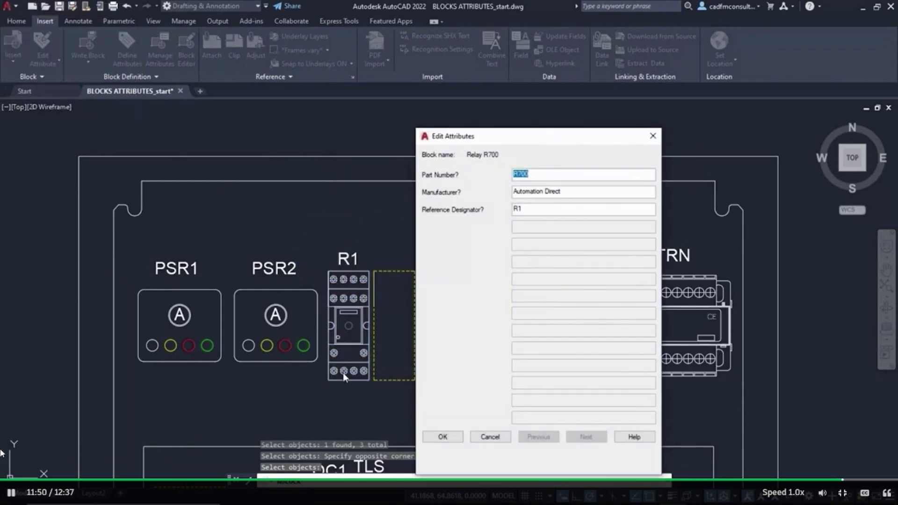
Accept the default part number, manufacturer and reference designator for the Relay R700 block, and bring up the general drawing and layer tools.
left_click_drag(536, 138, 526, 119)
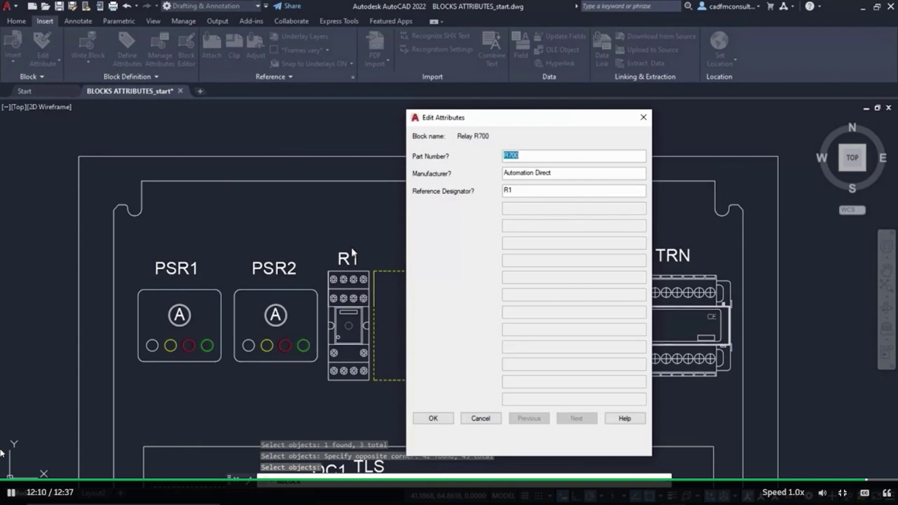
left_click(433, 419)
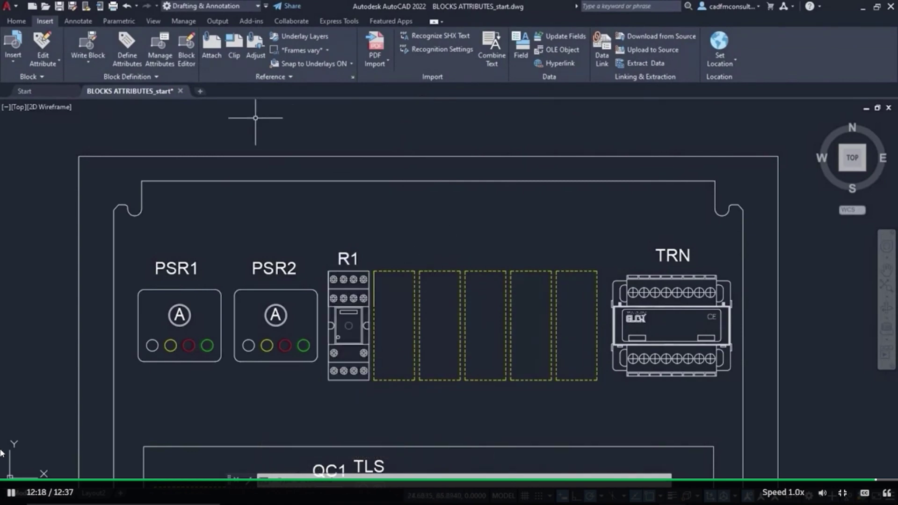
left_click(17, 21)
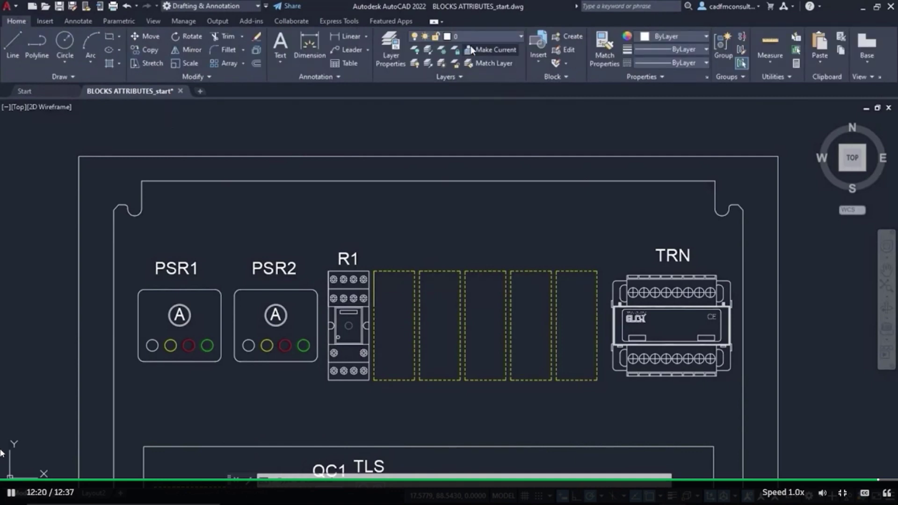